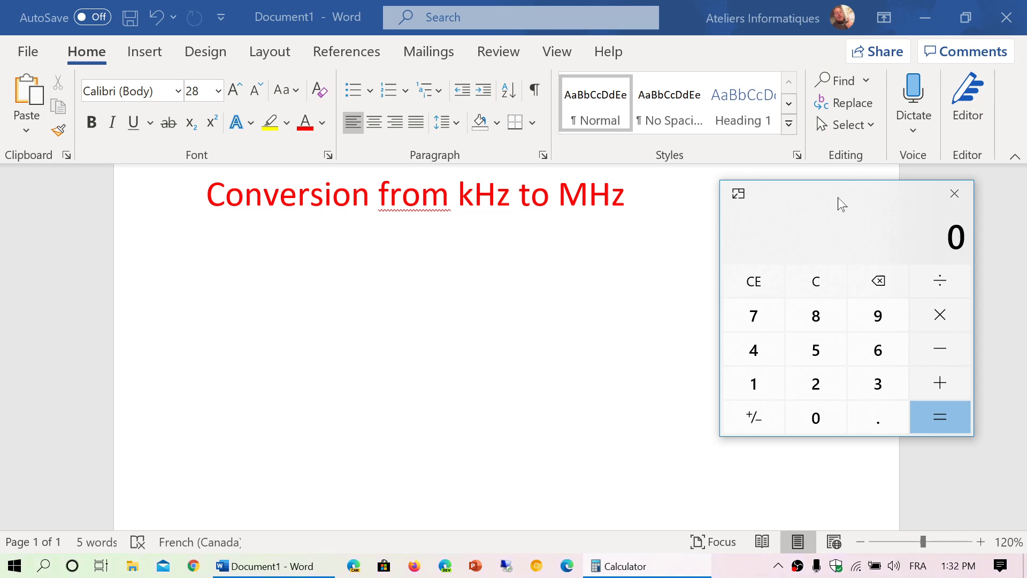
# - Under the heading, type '1 MHz = 1000 kHz' and start a new blank line
pyautogui.click(242, 350)
pyautogui.write('1 ')
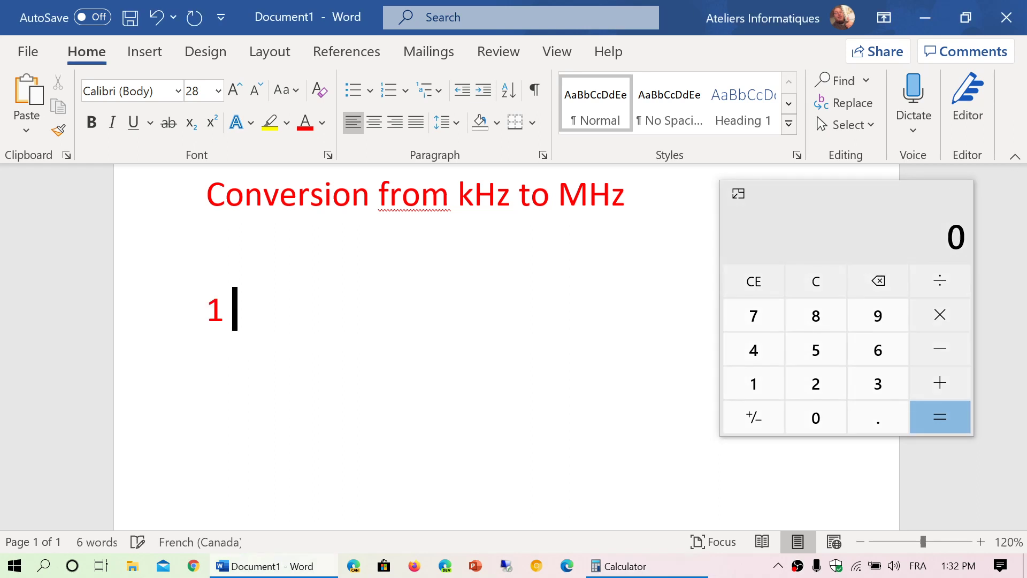
pyautogui.write('MHz')
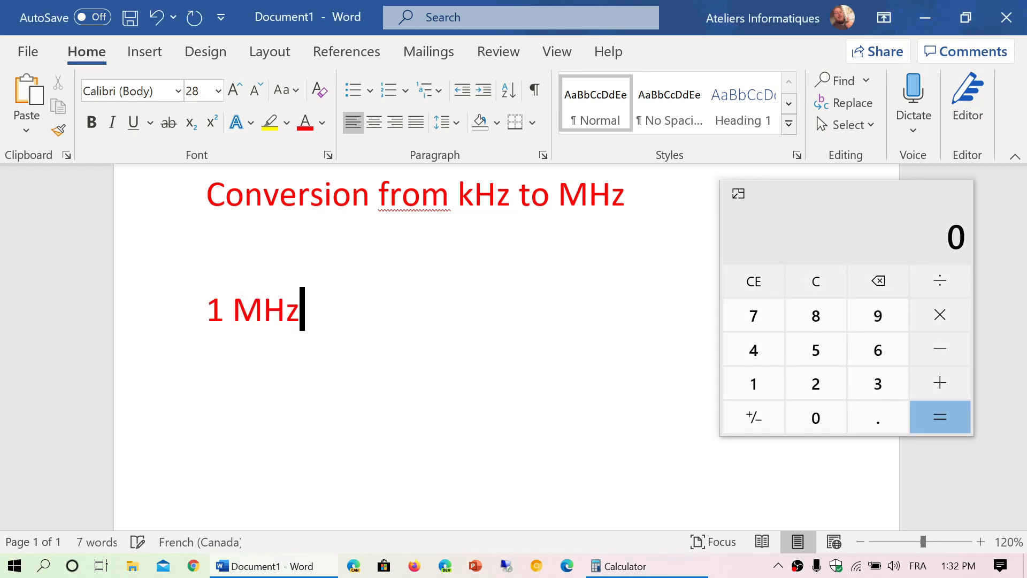
pyautogui.write(' = 1')
pyautogui.write('000')
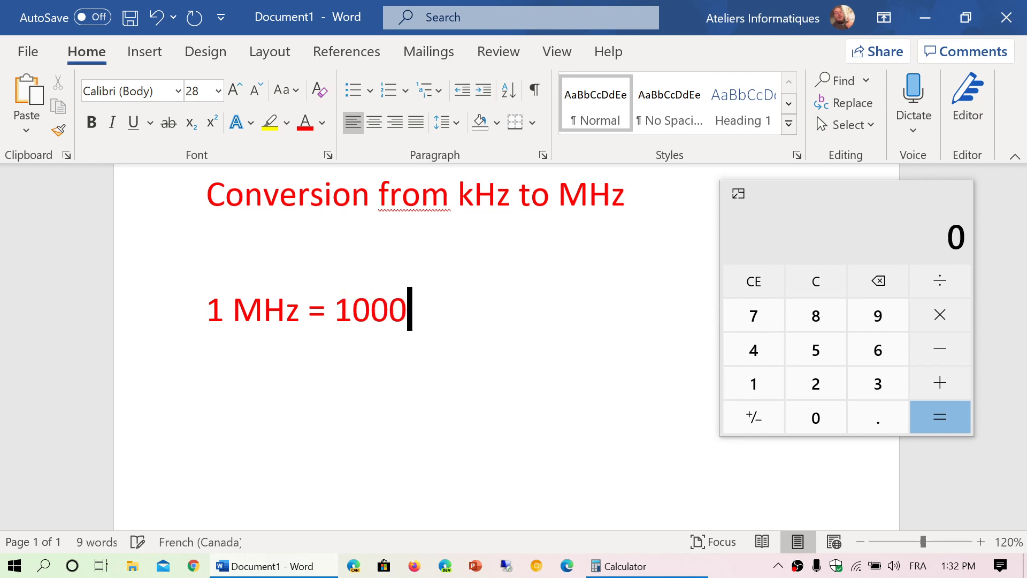
pyautogui.write(' kHz')
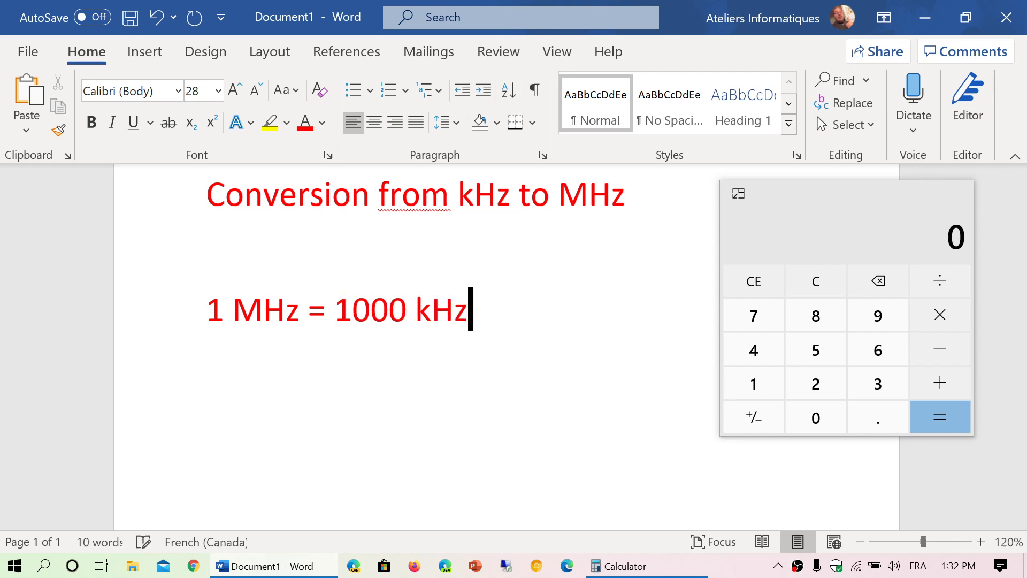
pyautogui.press('Return')
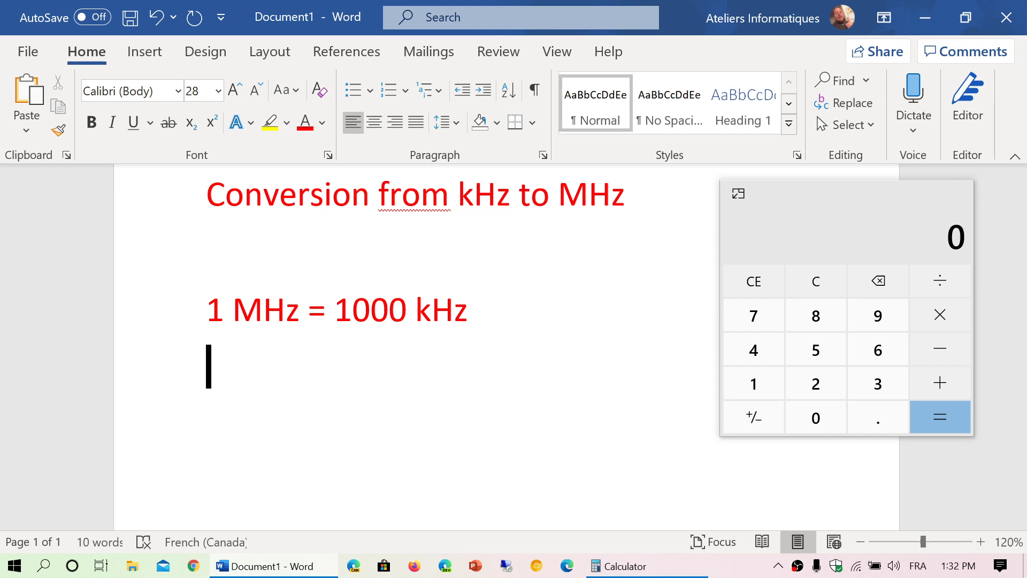
# - Calculate 7.23 × 1000 in Calculator, giving 7,230
pyautogui.click(747, 321)
pyautogui.click(874, 423)
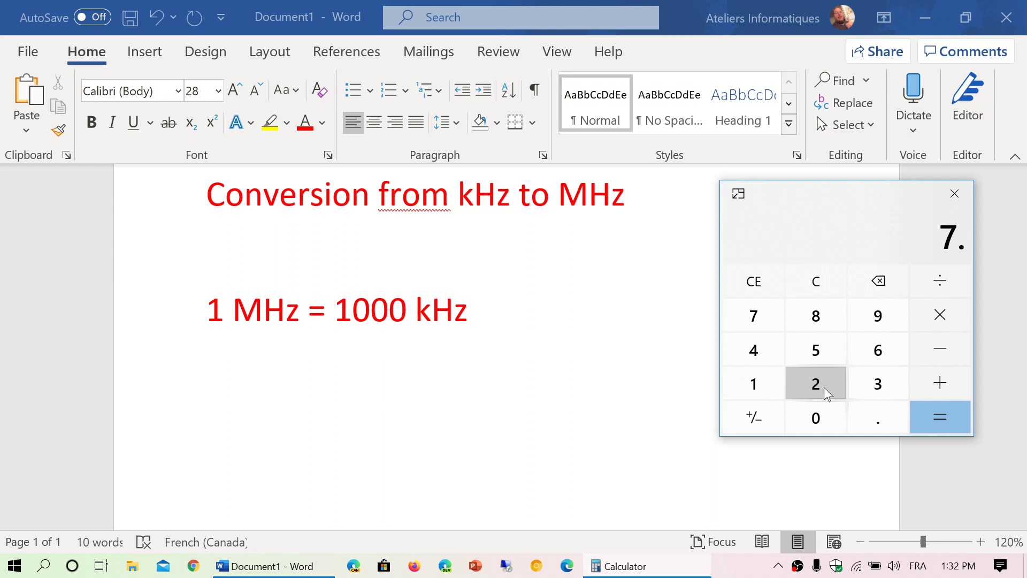
pyautogui.click(824, 387)
pyautogui.click(871, 386)
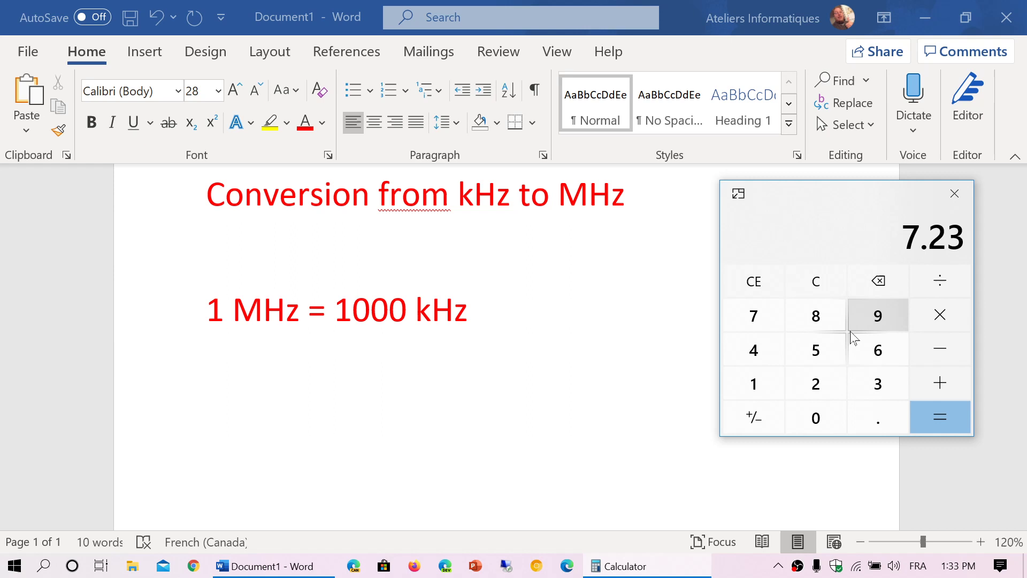
pyautogui.click(750, 382)
pyautogui.click(822, 421)
pyautogui.click(822, 421)
pyautogui.click(821, 421)
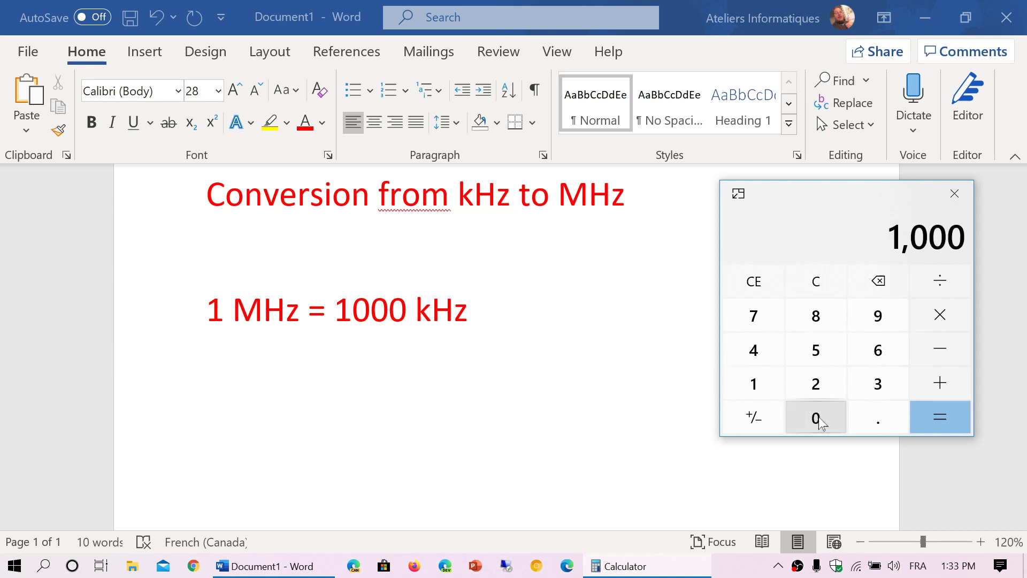
pyautogui.click(941, 418)
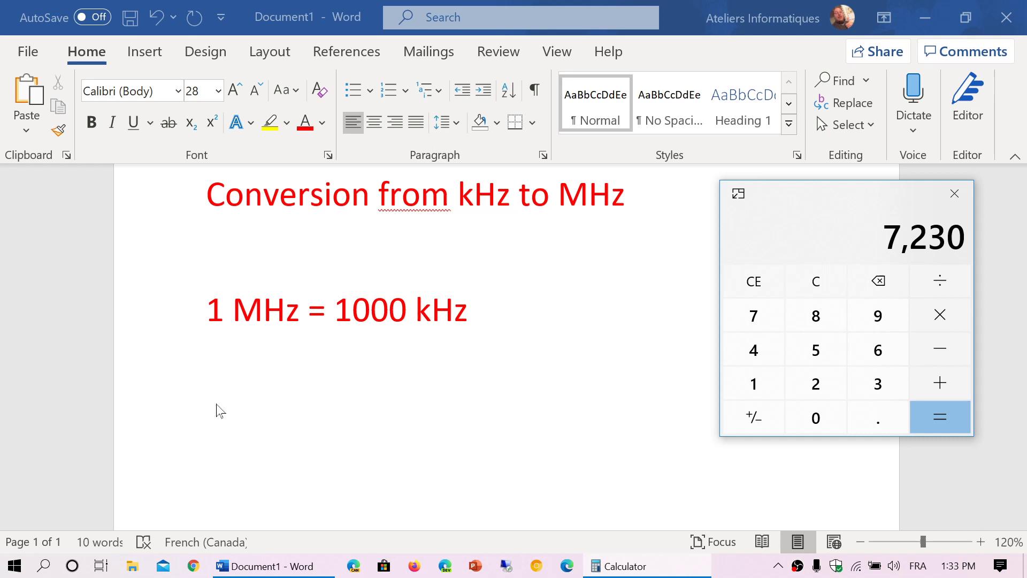
# - On the empty line, type '1000 kHz = 1 MHz' and add a blank line after it
pyautogui.click(224, 374)
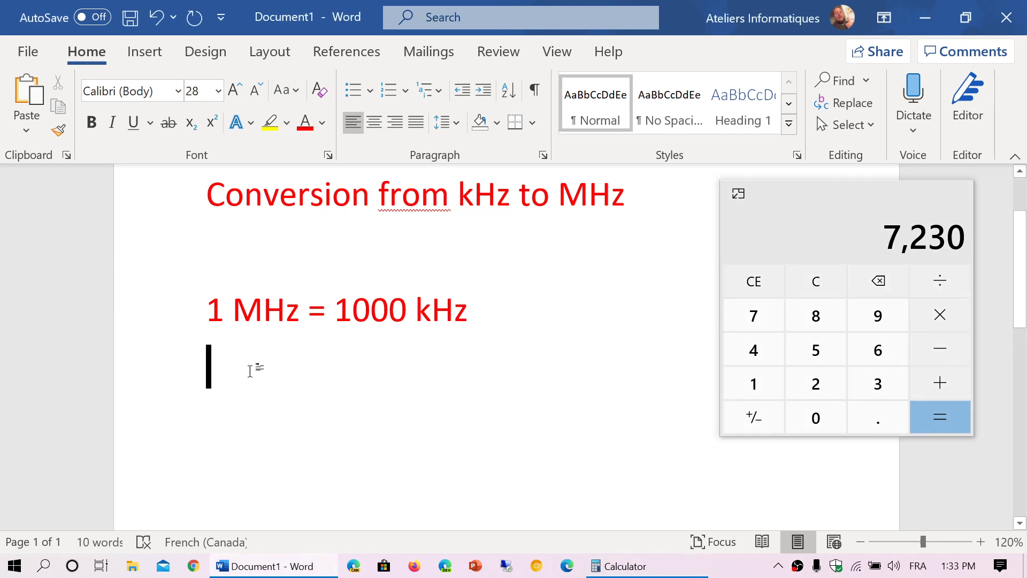
pyautogui.write('1000')
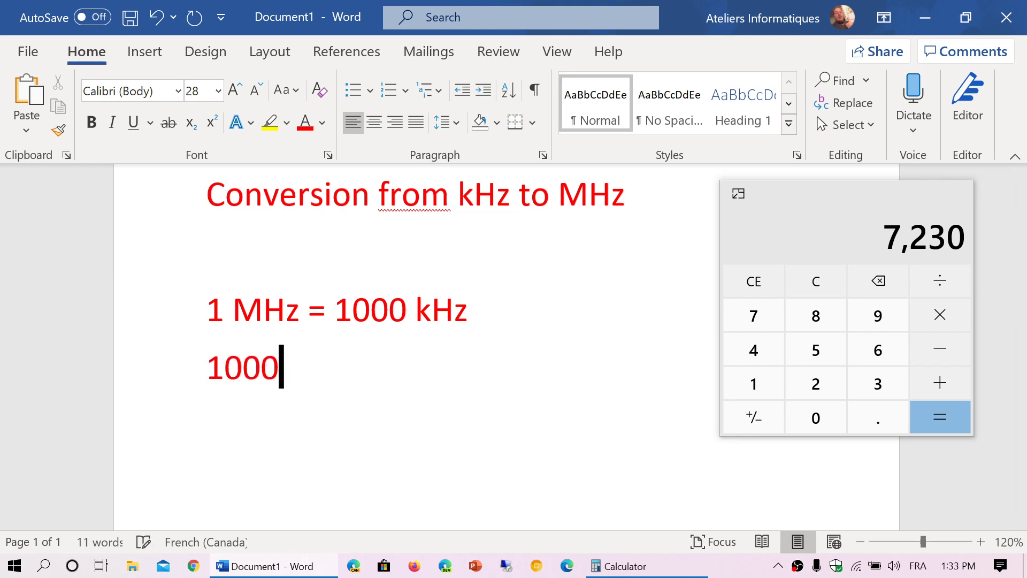
pyautogui.write(' kHz ')
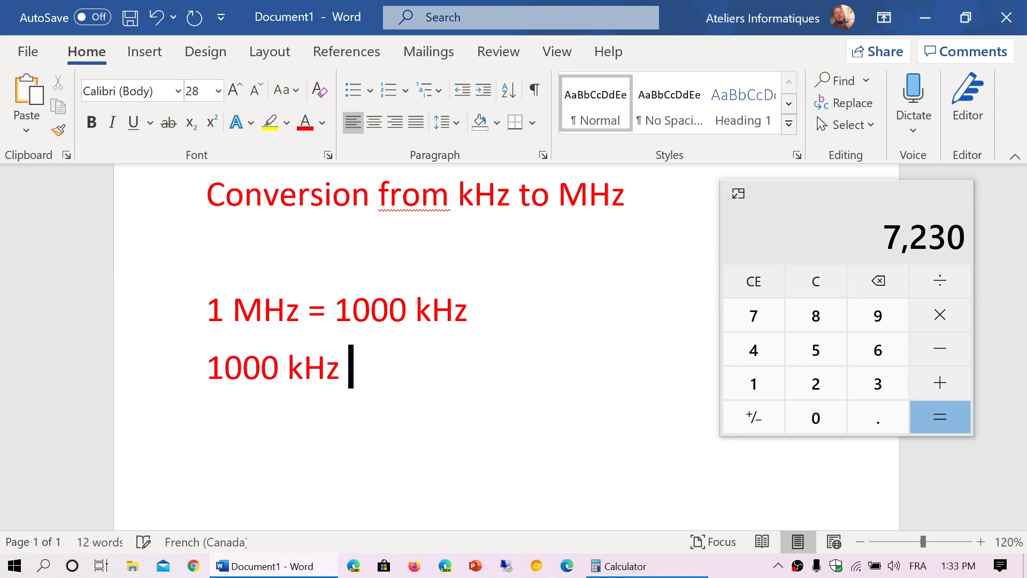
pyautogui.write('= 1 MHz')
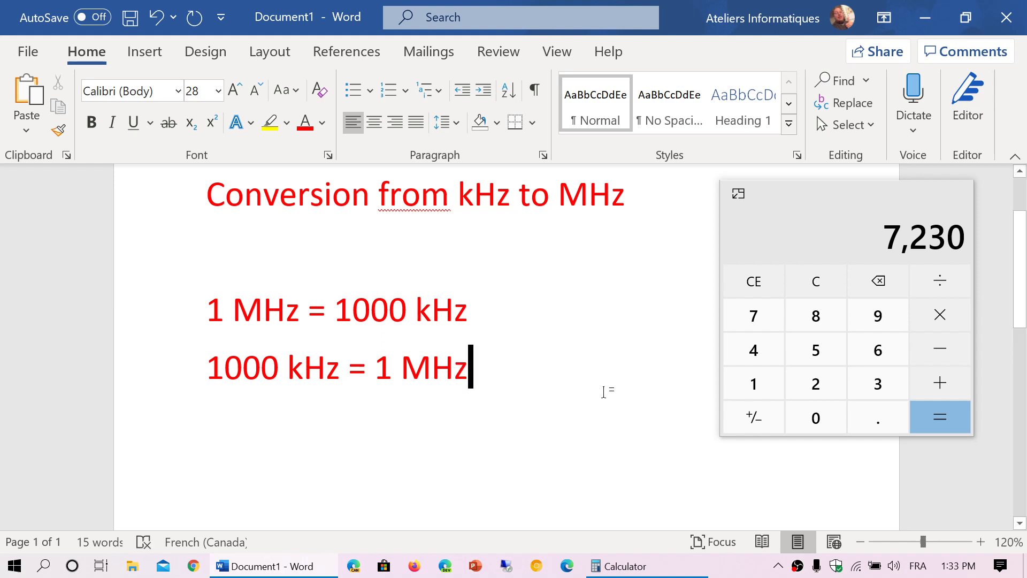
pyautogui.press('Return')
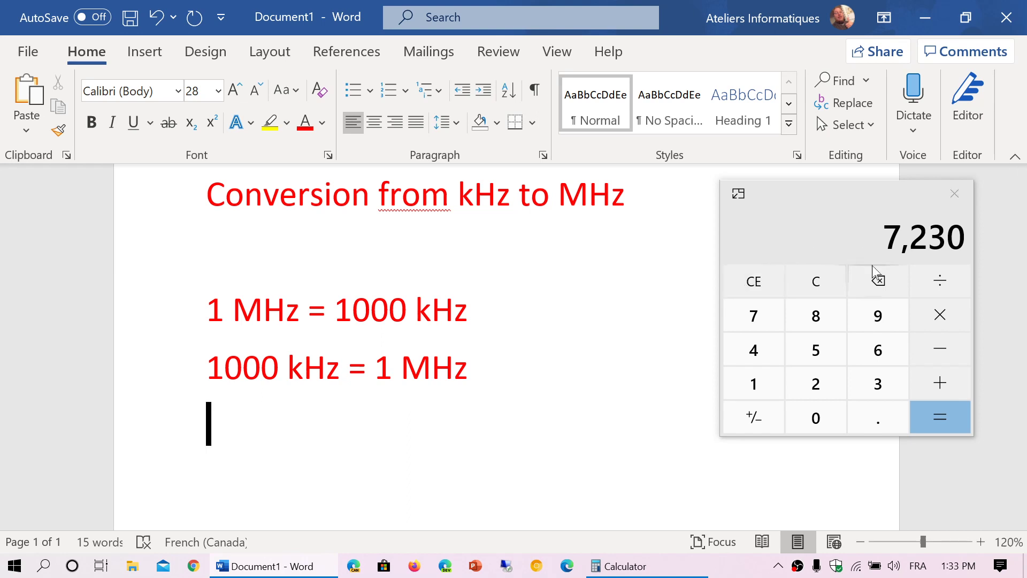
# - Clear Calculator and compute 15,610 ÷ 1000, giving 15.61
pyautogui.click(821, 284)
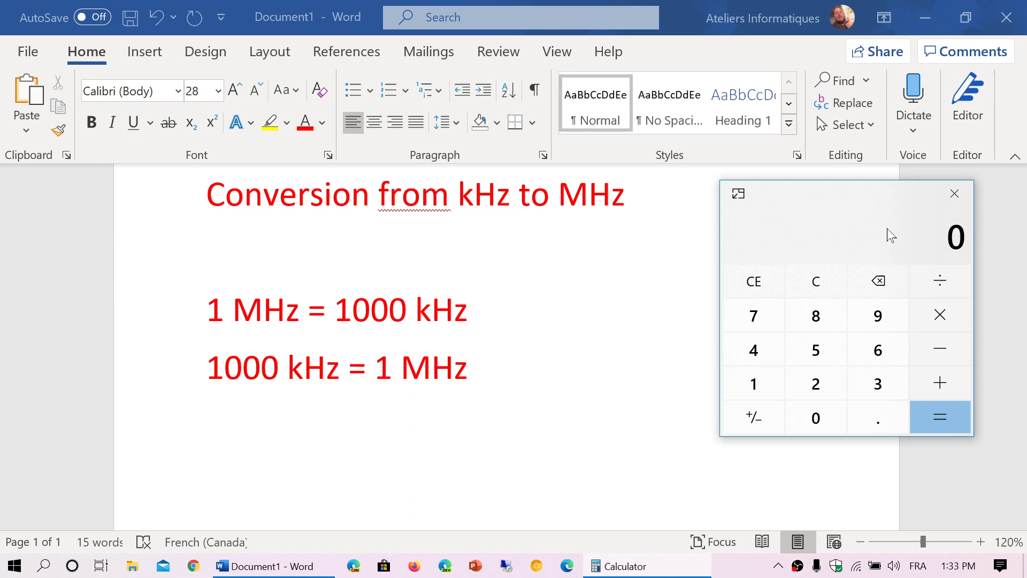
pyautogui.write('15')
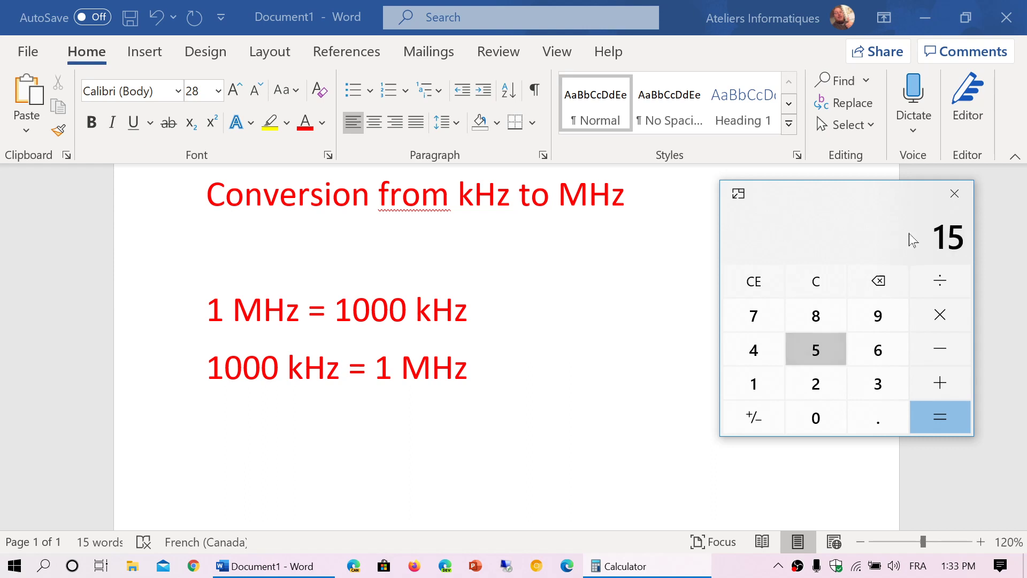
pyautogui.write(',610')
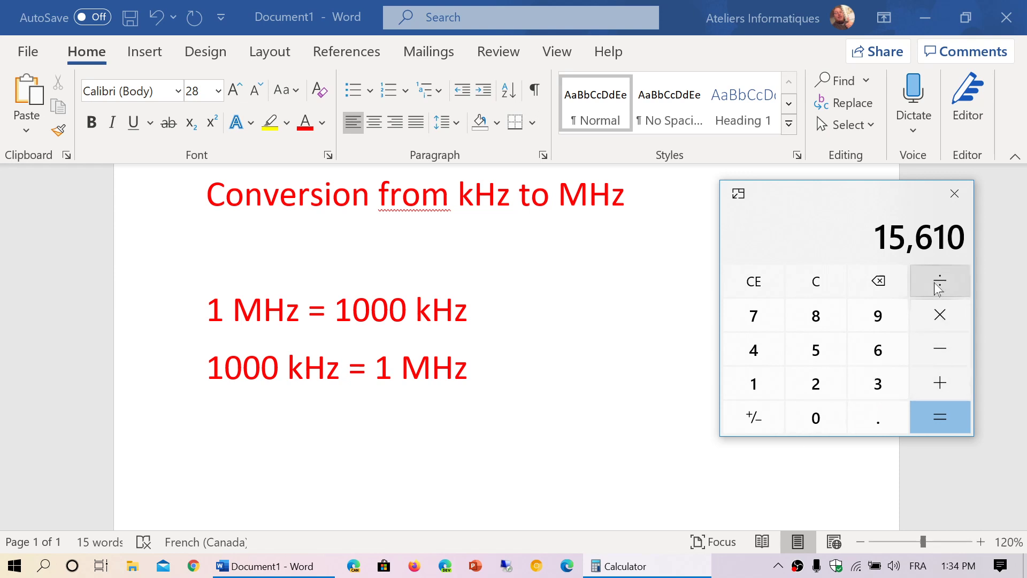
pyautogui.click(781, 386)
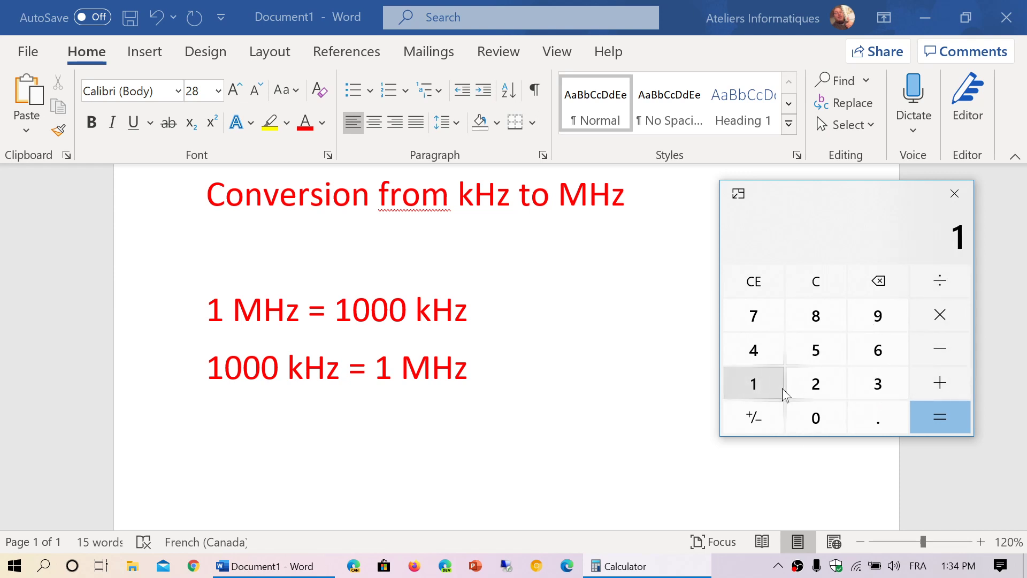
pyautogui.click(813, 415)
pyautogui.click(814, 415)
pyautogui.click(813, 415)
pyautogui.click(950, 411)
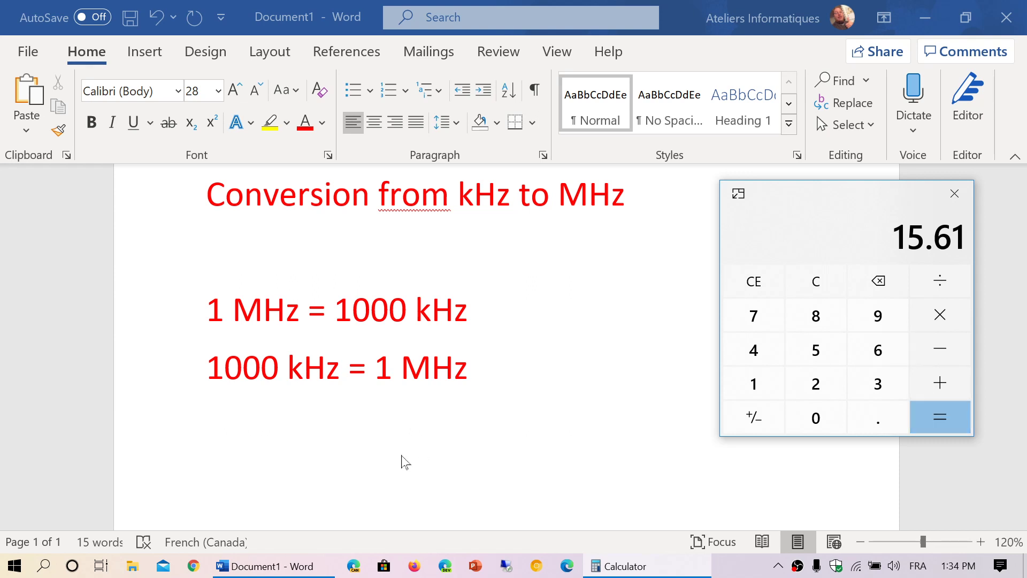
# - Make Word active again by clicking below the line '1000 kHz = 1 MHz'
pyautogui.click(339, 447)
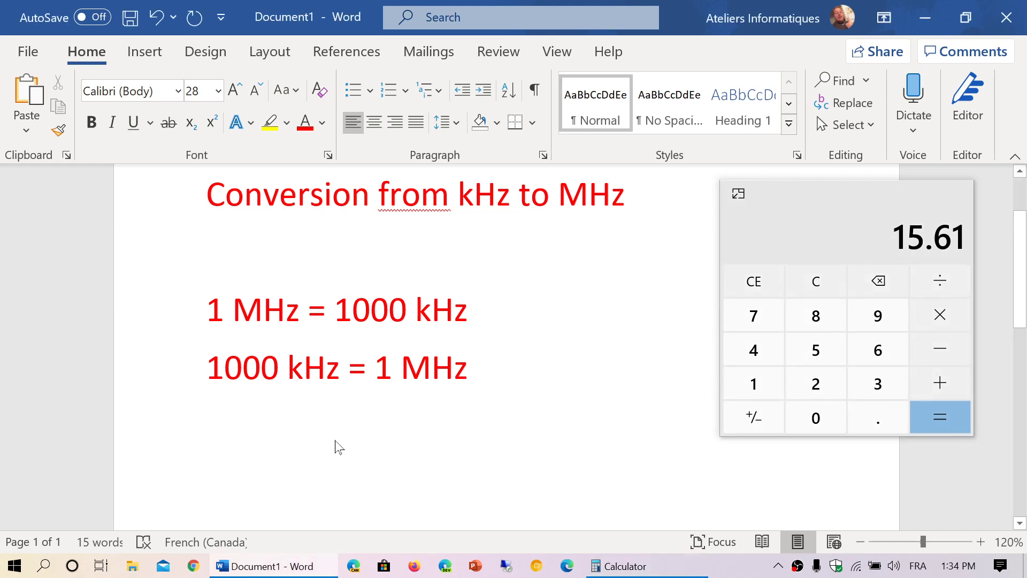